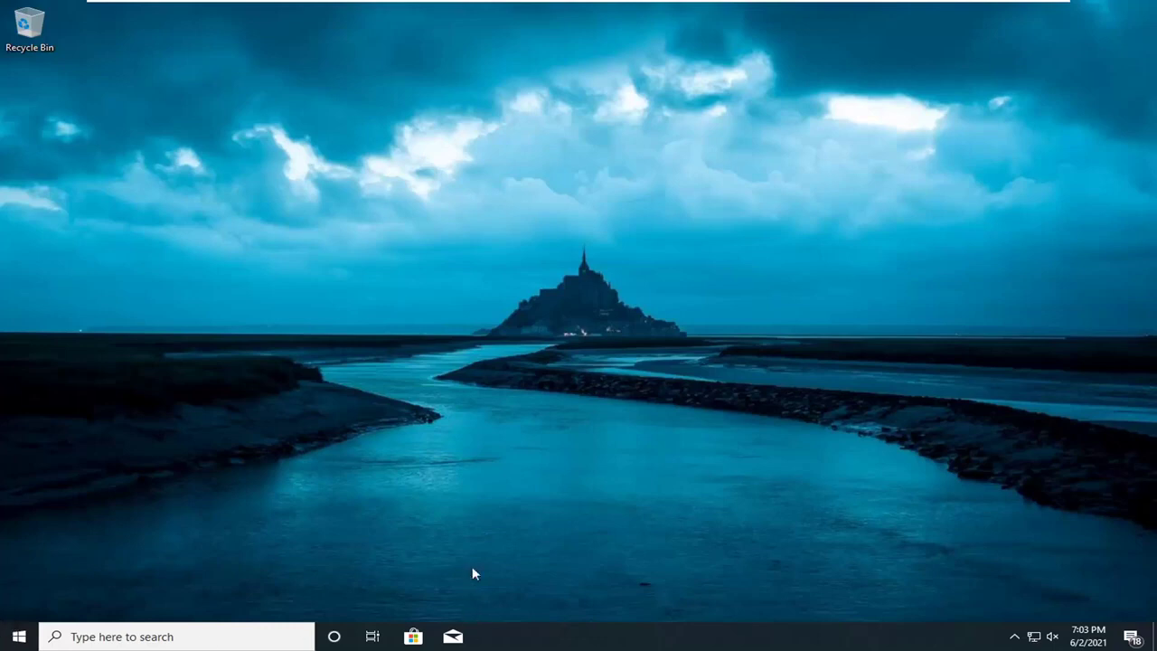
Step: Launch File Explorer by searching 'file explorer' from the Start menu
{"action": "left_click", "coordinate": [13, 640]}
{"action": "type", "text": "fi"}
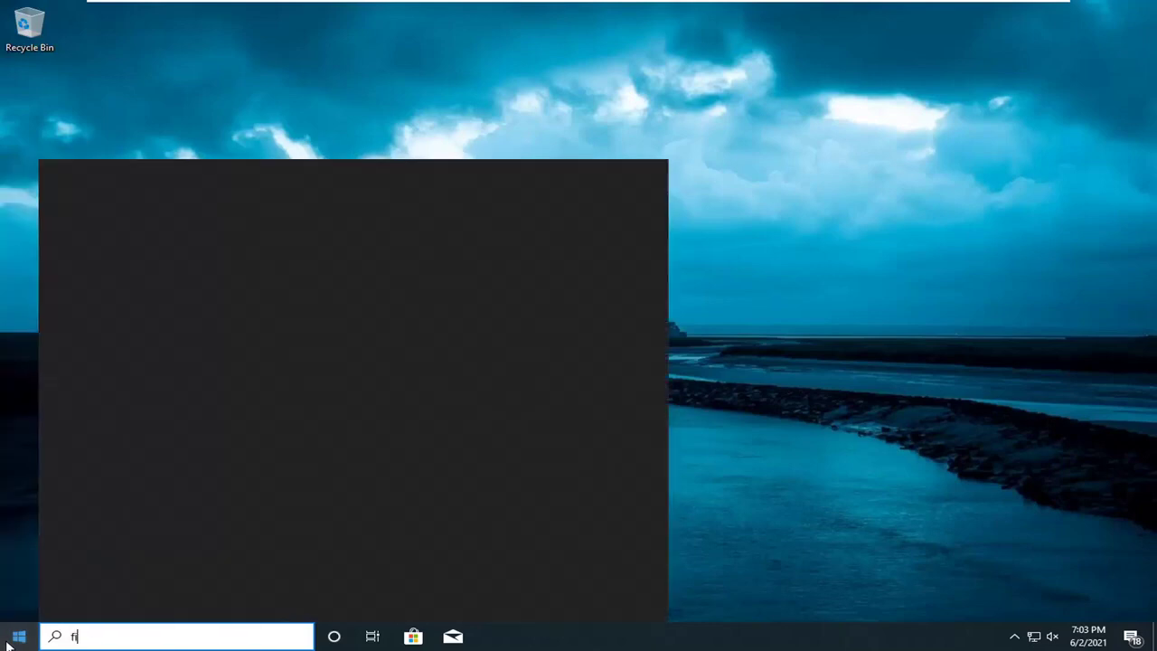
{"action": "type", "text": "le explorer"}
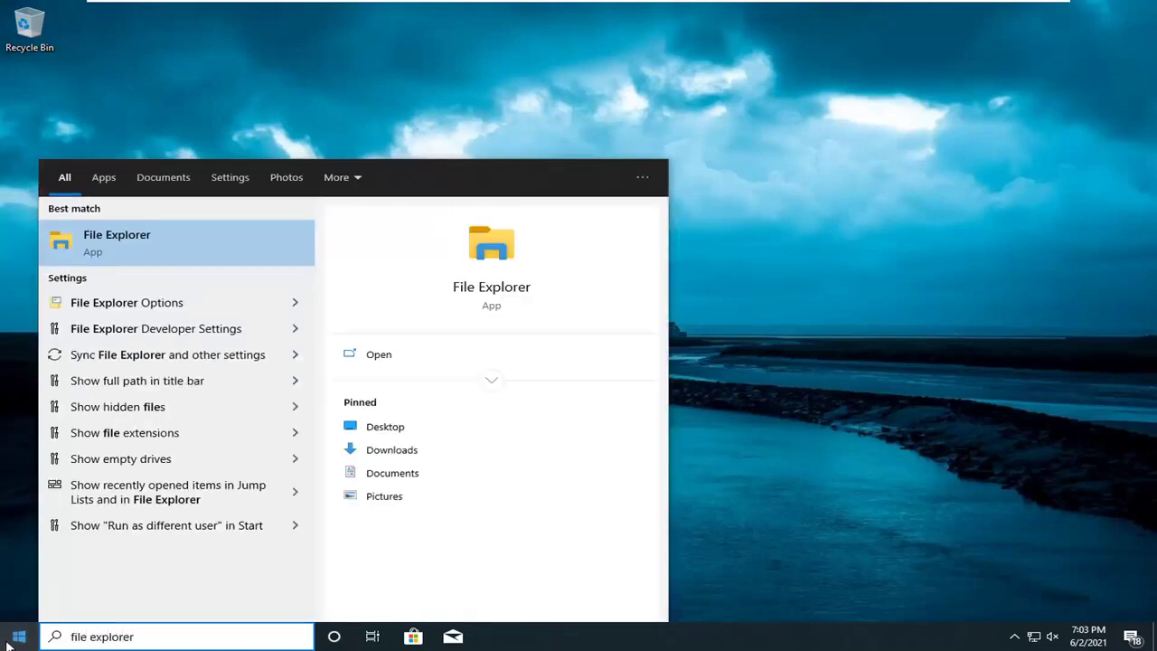
{"action": "key", "text": "Return"}
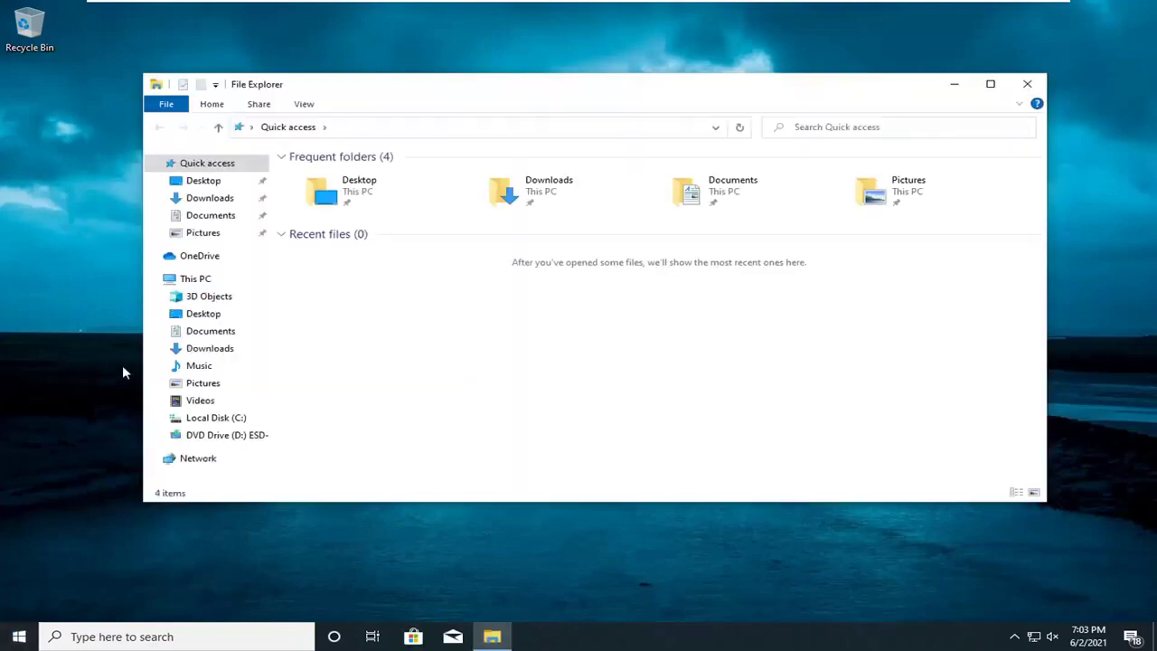
Step: Navigate from This PC through Local Disk (C:), Windows, System32 and spool into the drivers folder
{"action": "left_click", "coordinate": [199, 282]}
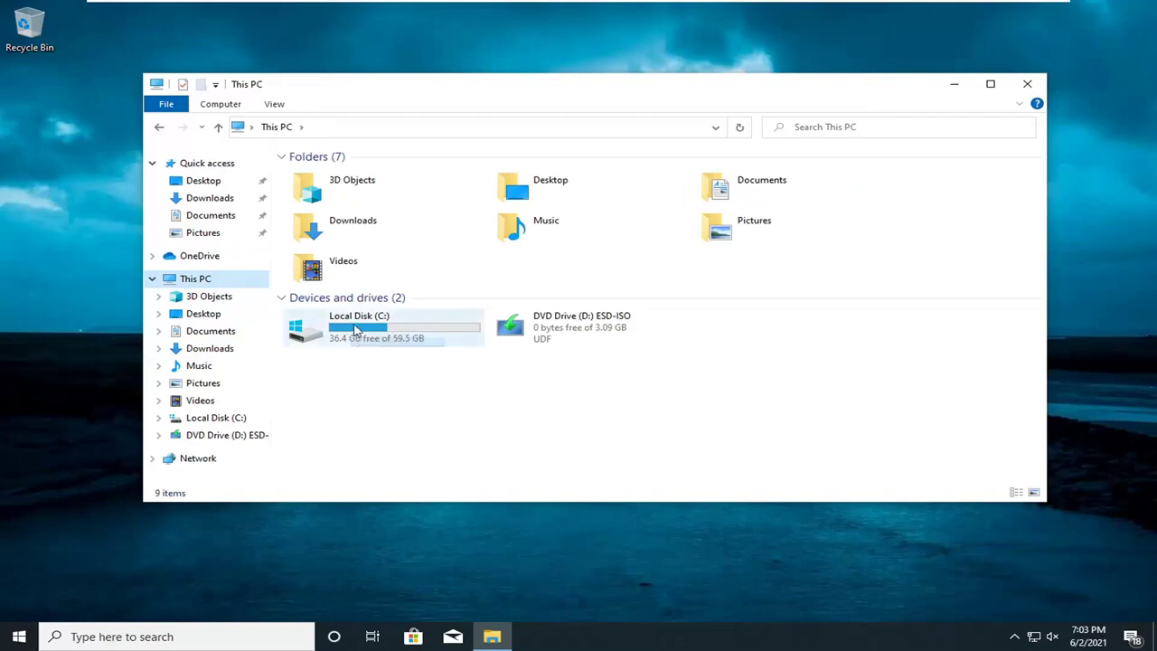
{"action": "double_click", "coordinate": [355, 330]}
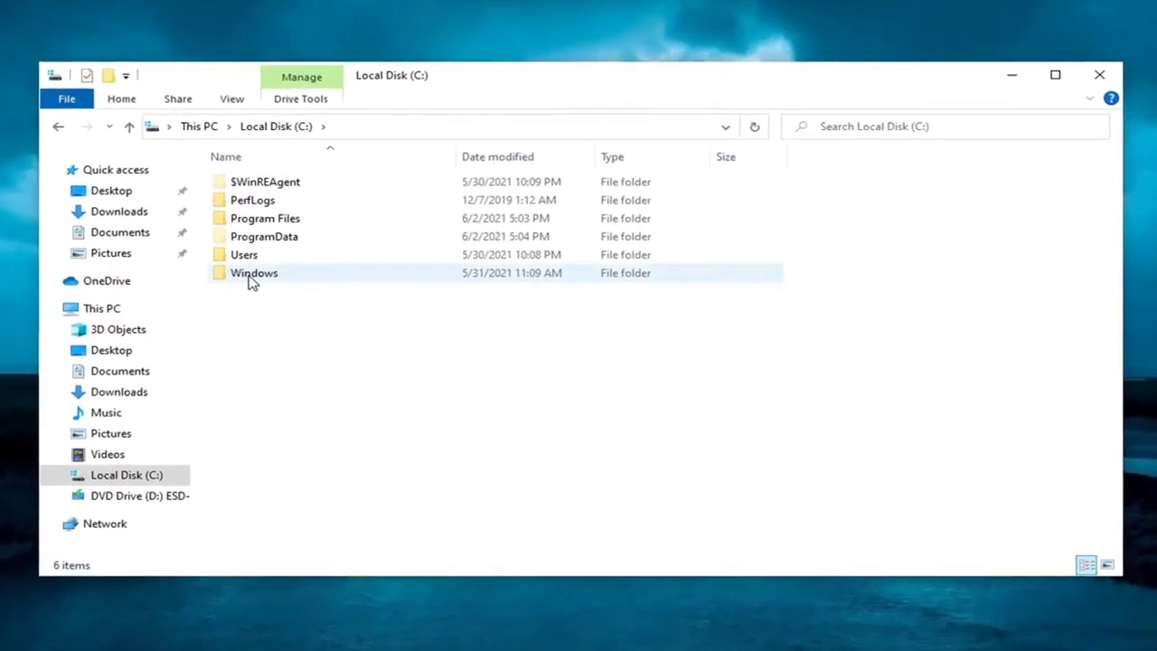
{"action": "double_click", "coordinate": [252, 276]}
{"action": "scroll", "coordinate": [276, 321], "scroll_direction": "down", "scroll_amount": 1}
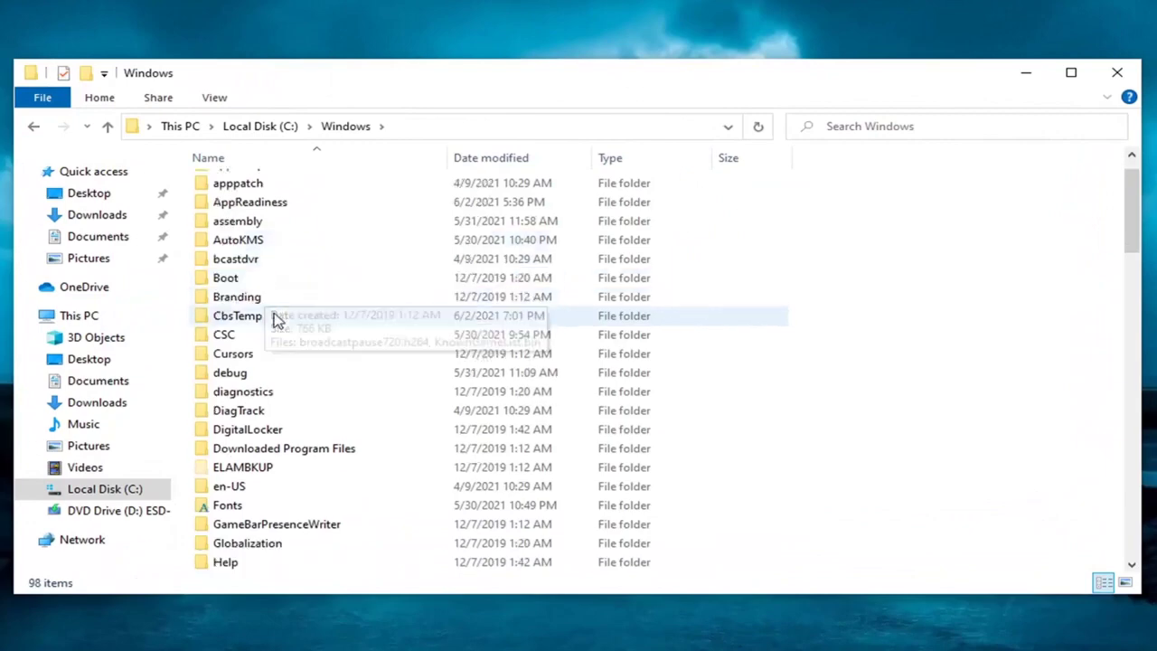
{"action": "scroll", "coordinate": [276, 321], "scroll_direction": "down", "scroll_amount": 11}
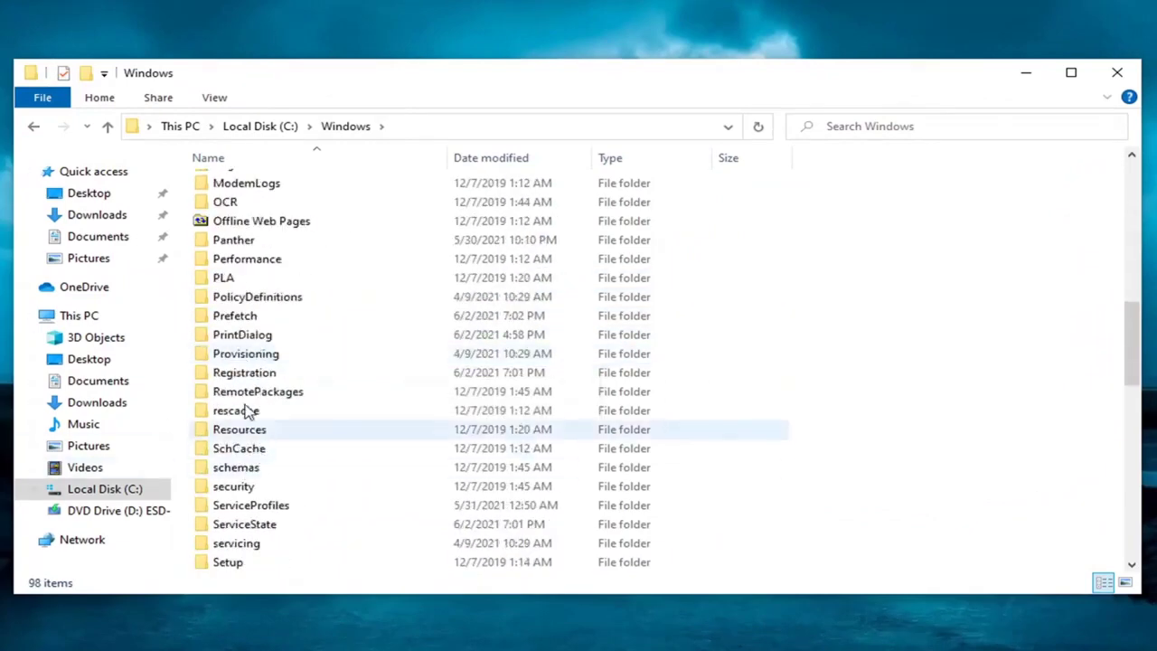
{"action": "scroll", "coordinate": [230, 497], "scroll_direction": "down", "scroll_amount": 3}
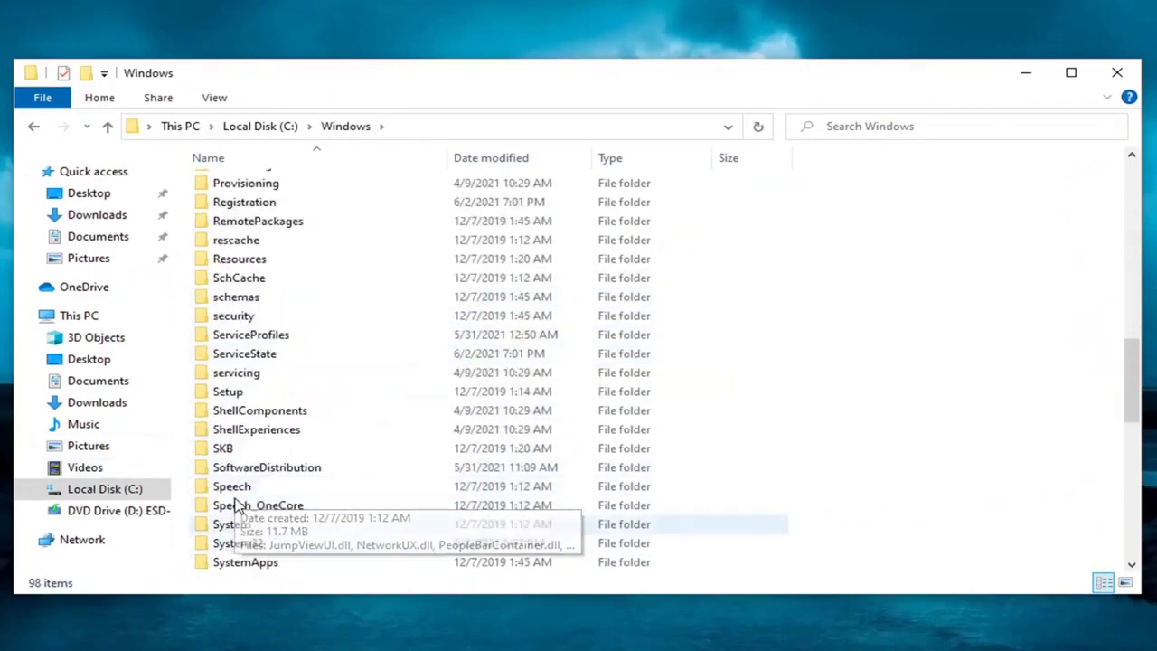
{"action": "scroll", "coordinate": [271, 462], "scroll_direction": "down", "scroll_amount": 2}
{"action": "double_click", "coordinate": [256, 434]}
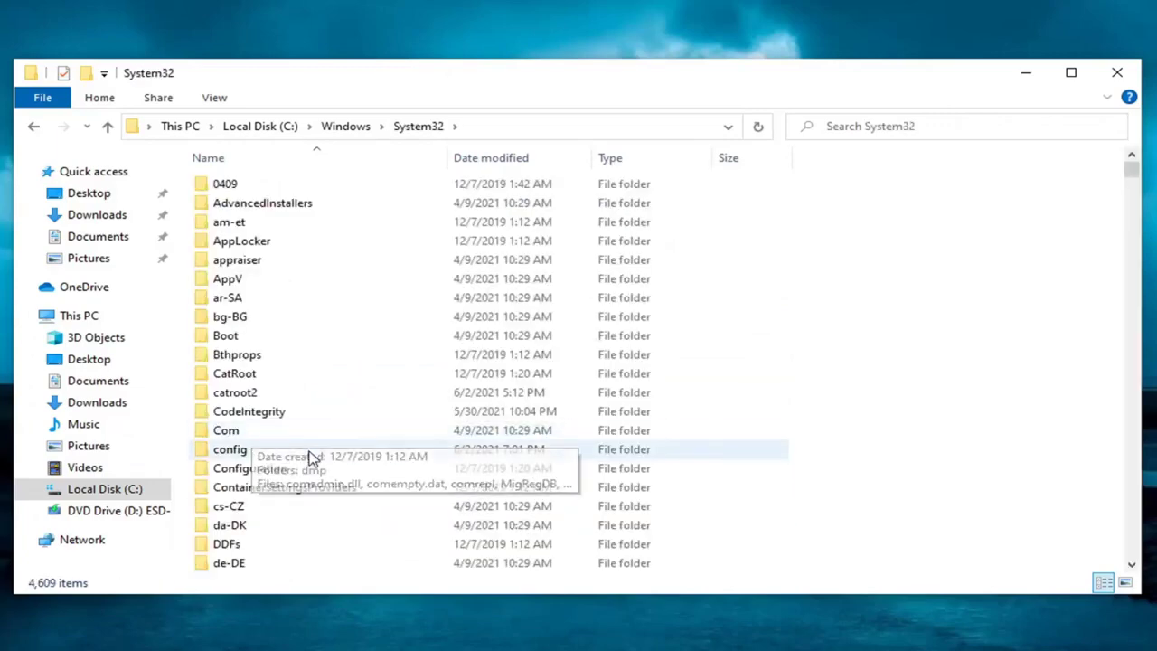
{"action": "scroll", "coordinate": [308, 456], "scroll_direction": "down", "scroll_amount": 10}
{"action": "scroll", "coordinate": [299, 465], "scroll_direction": "down", "scroll_amount": 20}
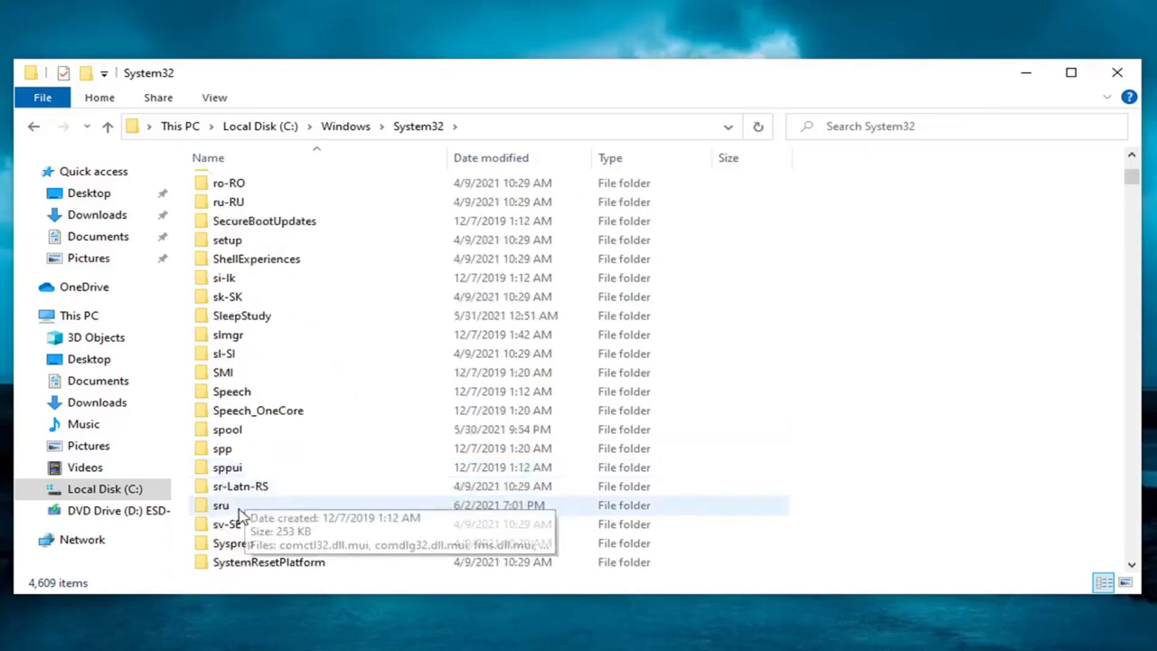
{"action": "double_click", "coordinate": [235, 429]}
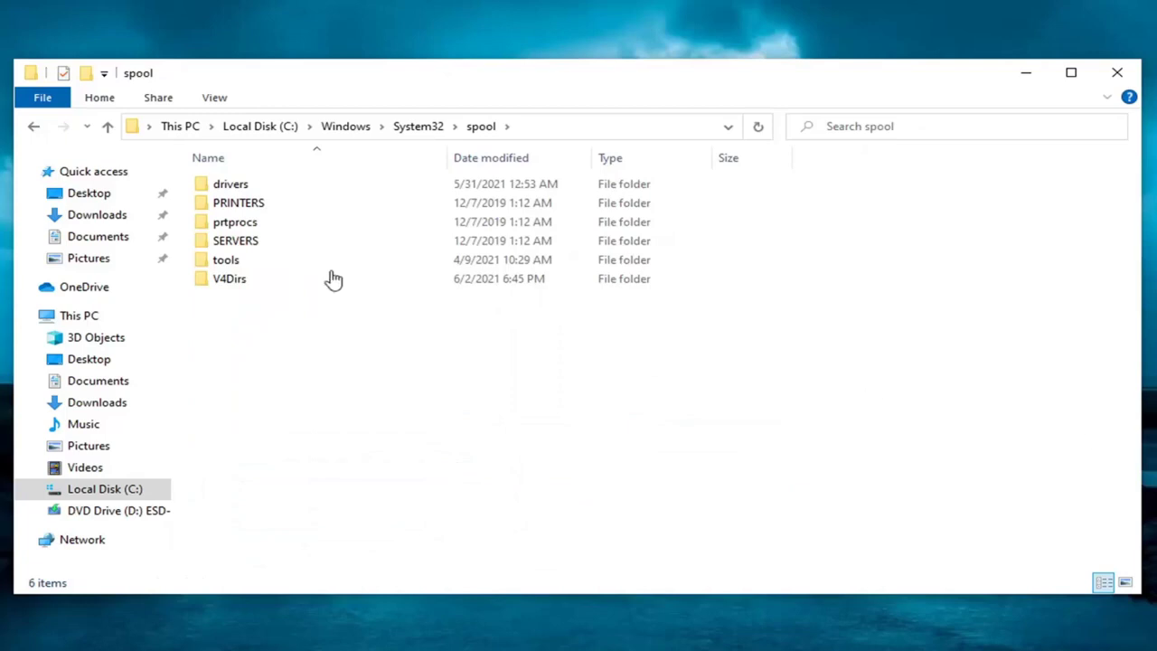
{"action": "double_click", "coordinate": [242, 189]}
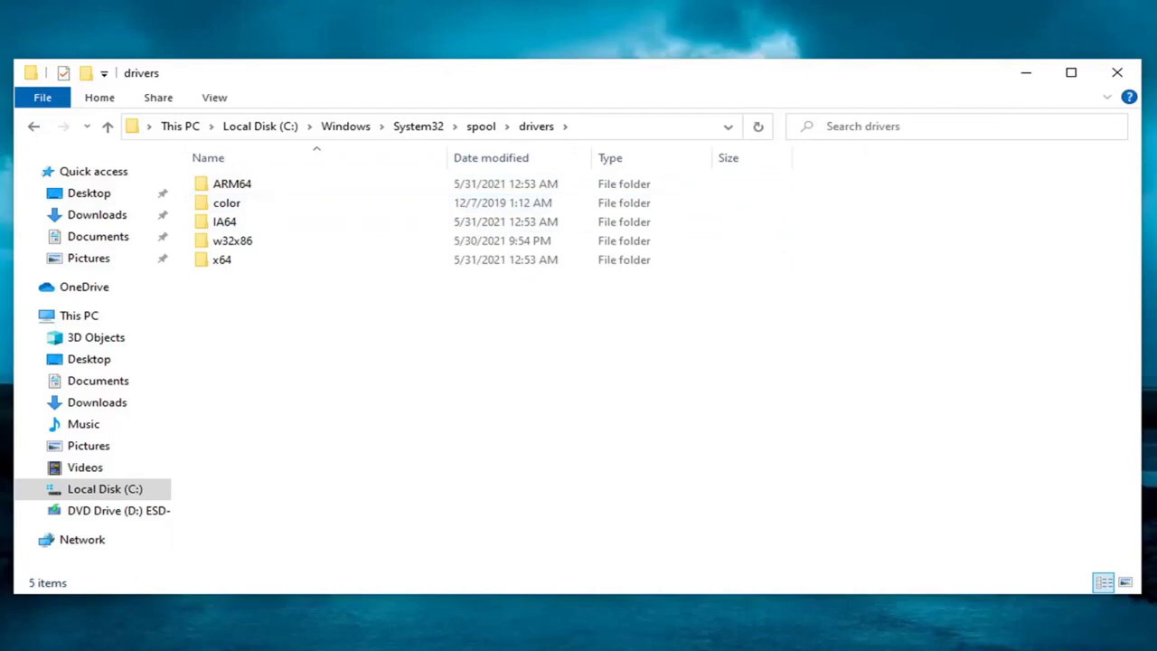
Step: Search drivers for printconfig.dll and copy the PrintConfig.dll found under w32x86\3
{"action": "left_click", "coordinate": [838, 126]}
{"action": "type", "text": "pri"}
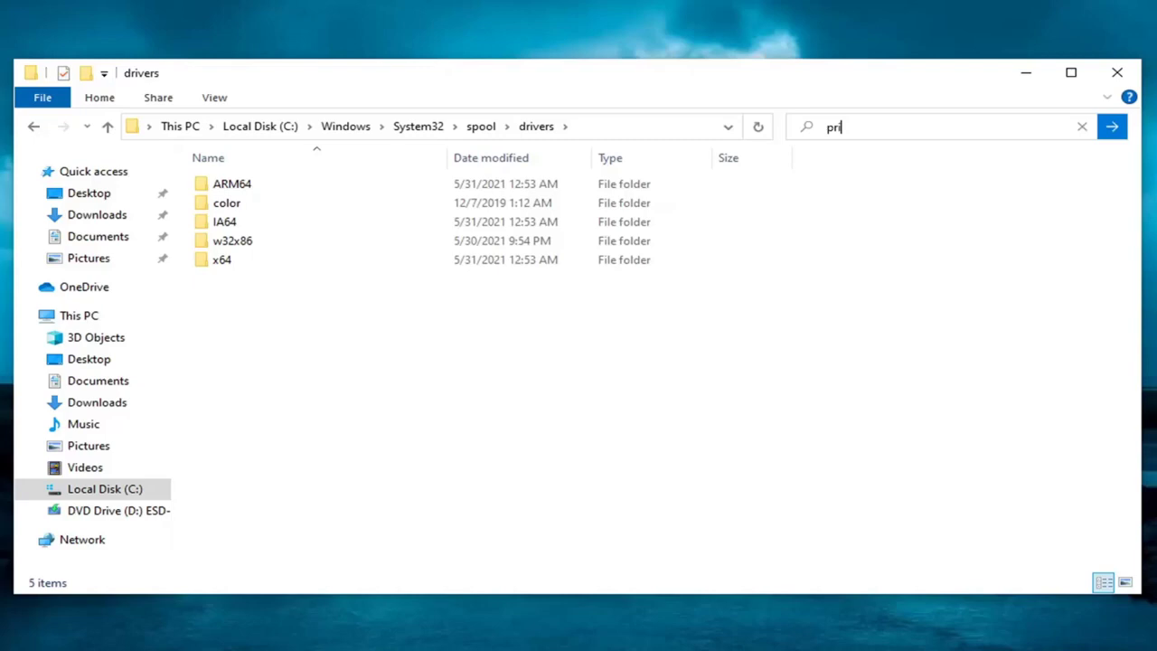
{"action": "type", "text": "ntconfig.dll"}
{"action": "key", "text": "Return"}
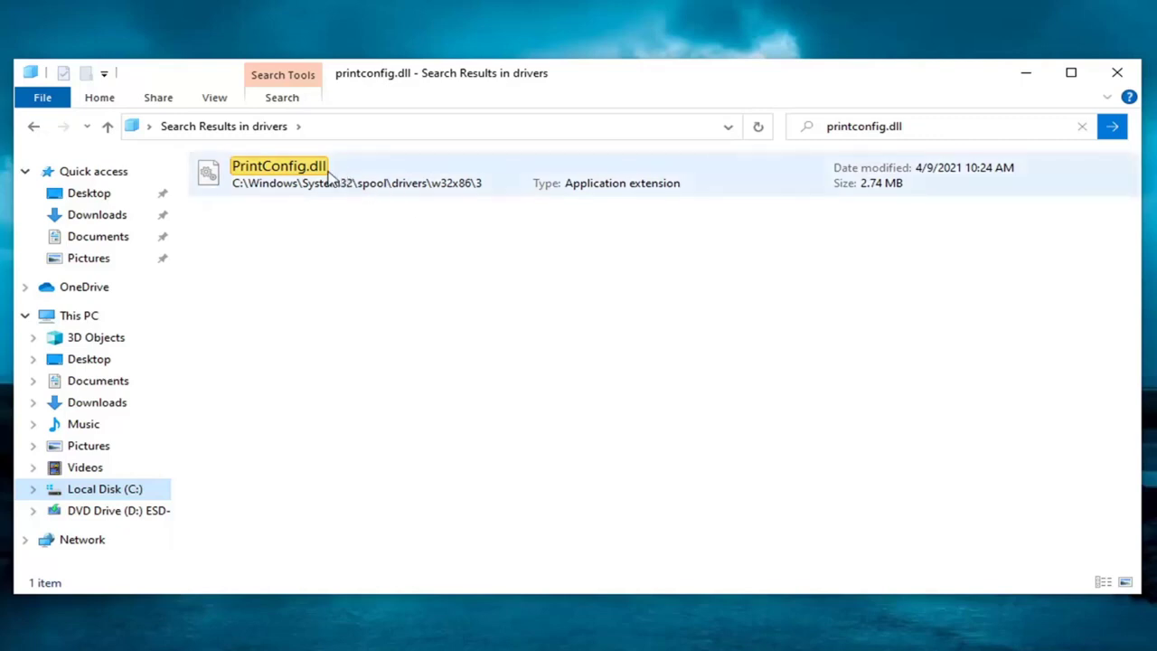
{"action": "right_click", "coordinate": [287, 176]}
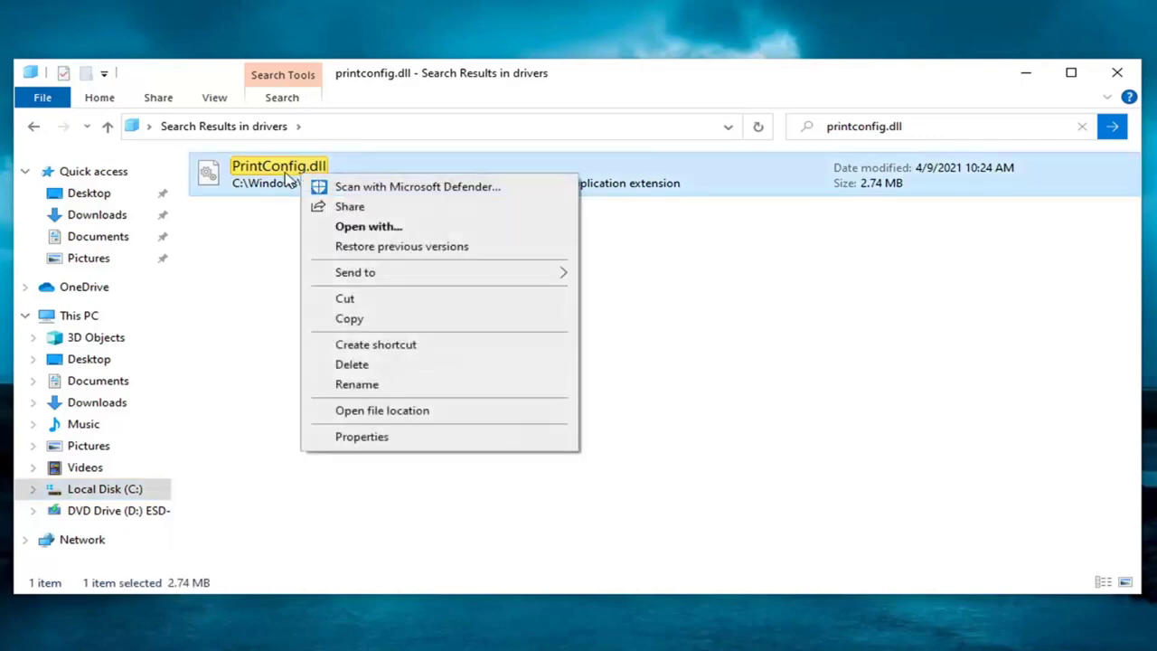
{"action": "left_click", "coordinate": [346, 322]}
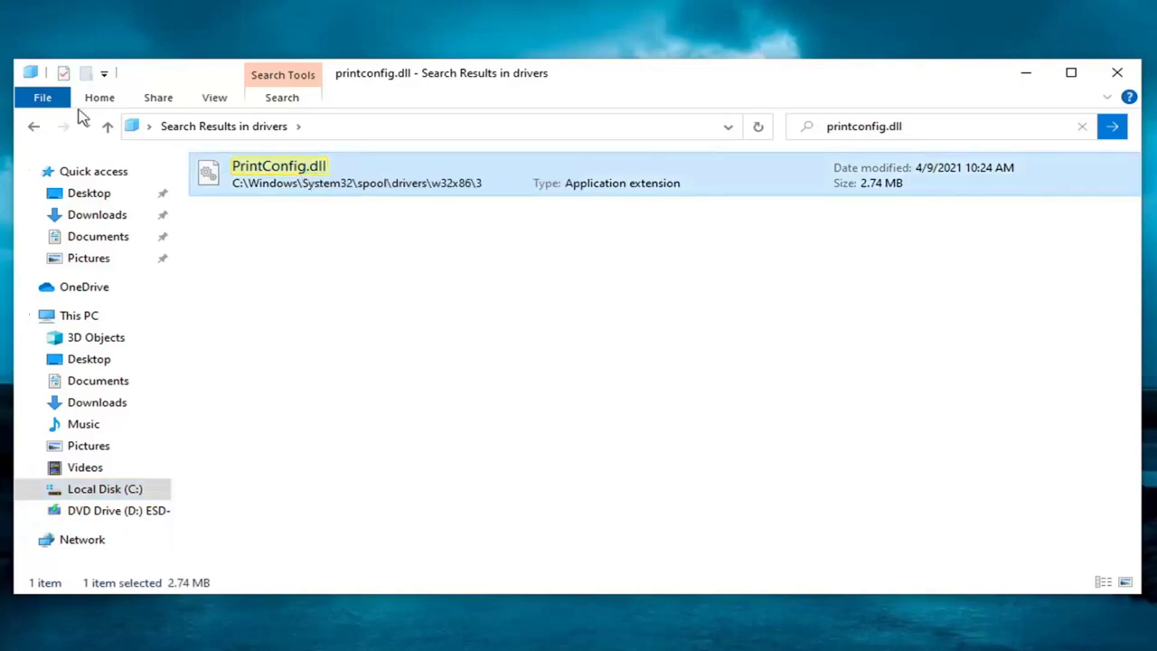
Step: Return to the drivers folder and open the empty x64 folder
{"action": "left_click", "coordinate": [34, 130]}
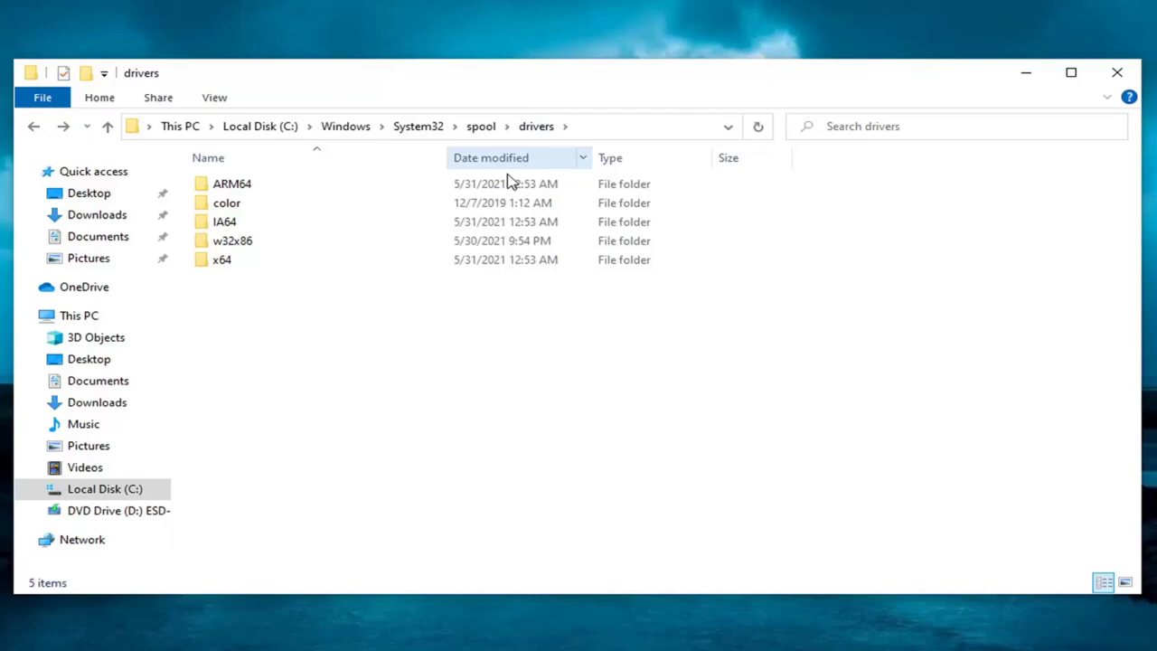
{"action": "left_click", "coordinate": [224, 265]}
{"action": "double_click", "coordinate": [226, 266]}
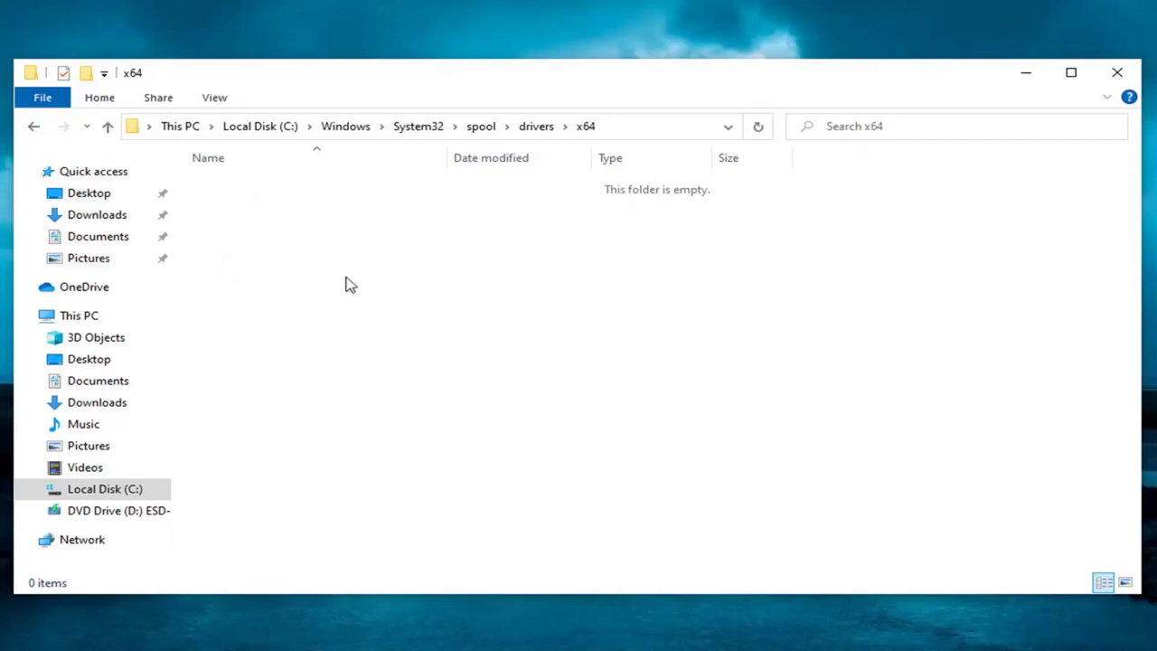
Step: Create a new folder inside x64, approving the administrator permission prompt
{"action": "right_click", "coordinate": [372, 268]}
{"action": "mouse_move", "coordinate": [435, 466]}
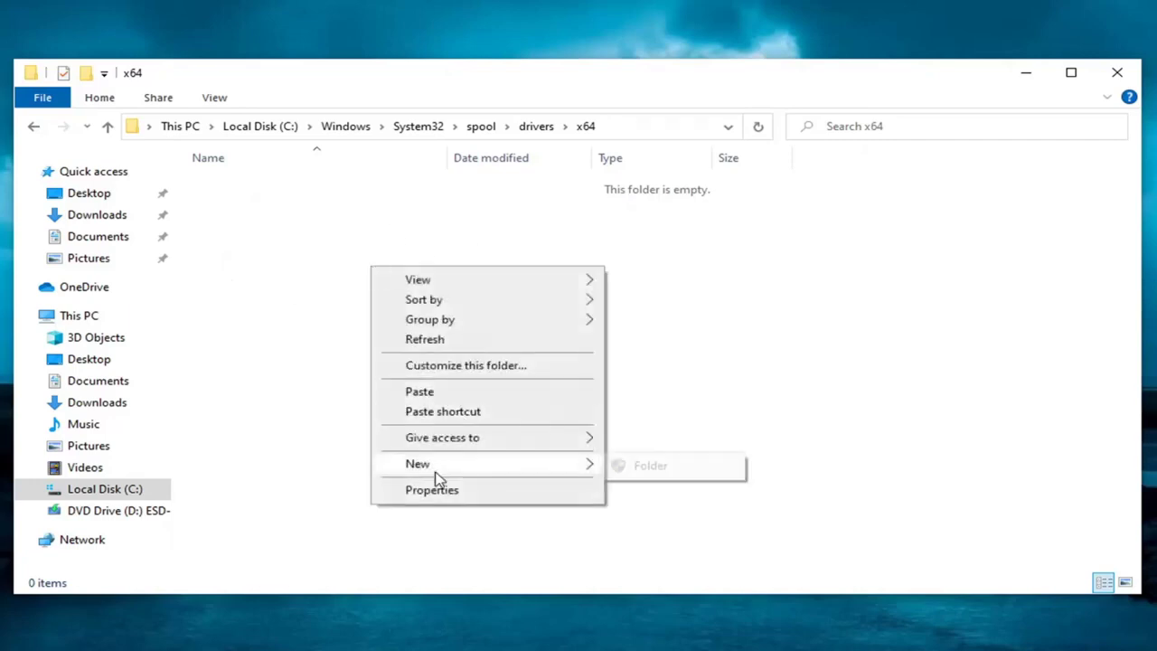
{"action": "left_click", "coordinate": [714, 473]}
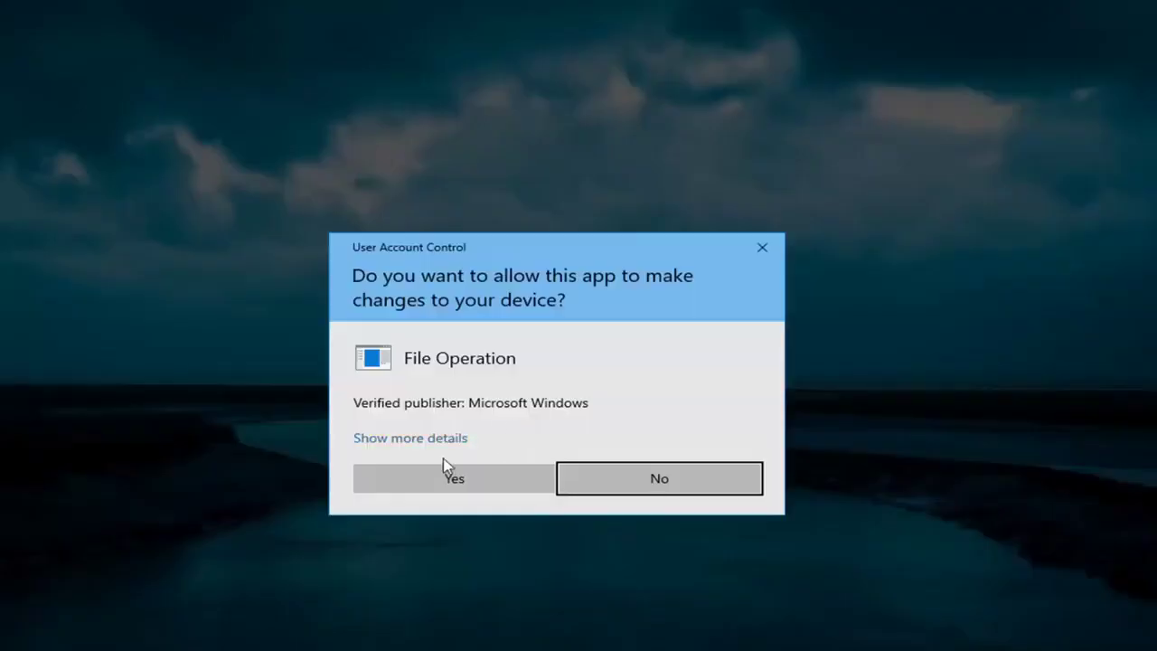
{"action": "left_click", "coordinate": [448, 487]}
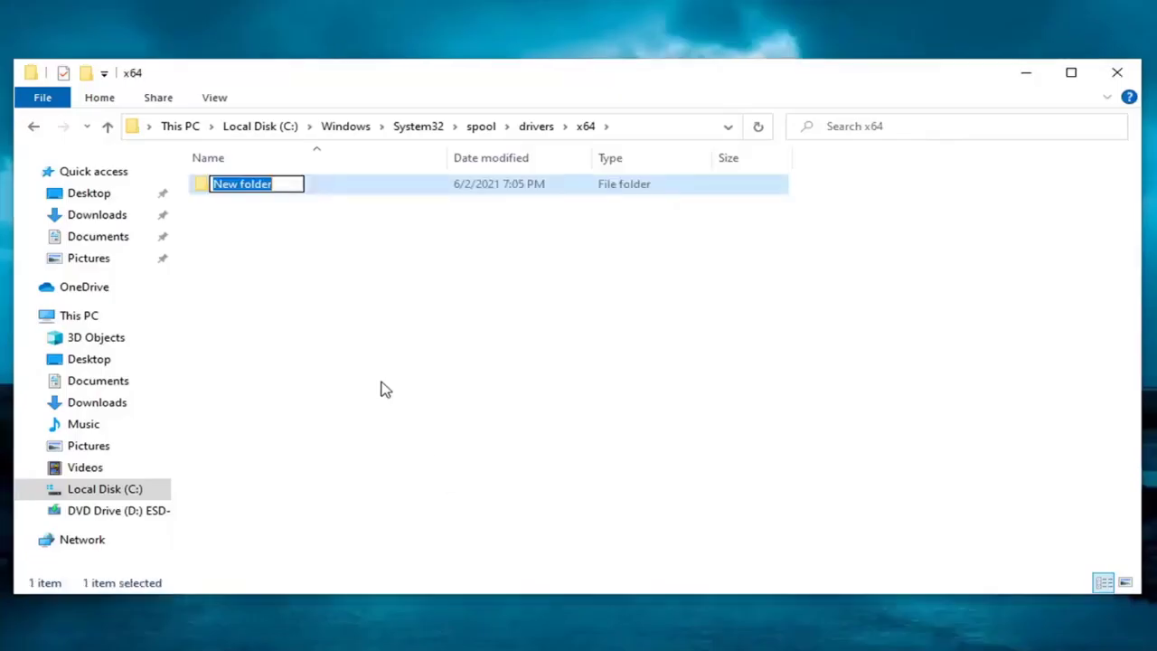
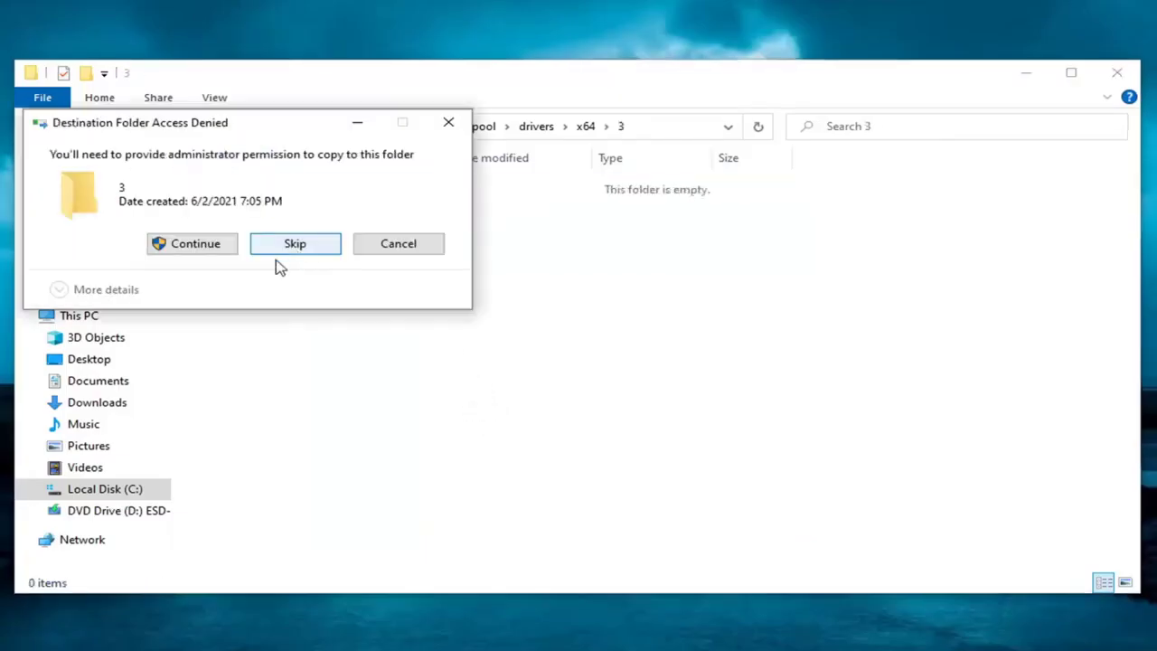
Step: Grant administrator permission so PrintConfig.dll is pasted into spool\drivers\x64\3
{"action": "left_click", "coordinate": [195, 244]}
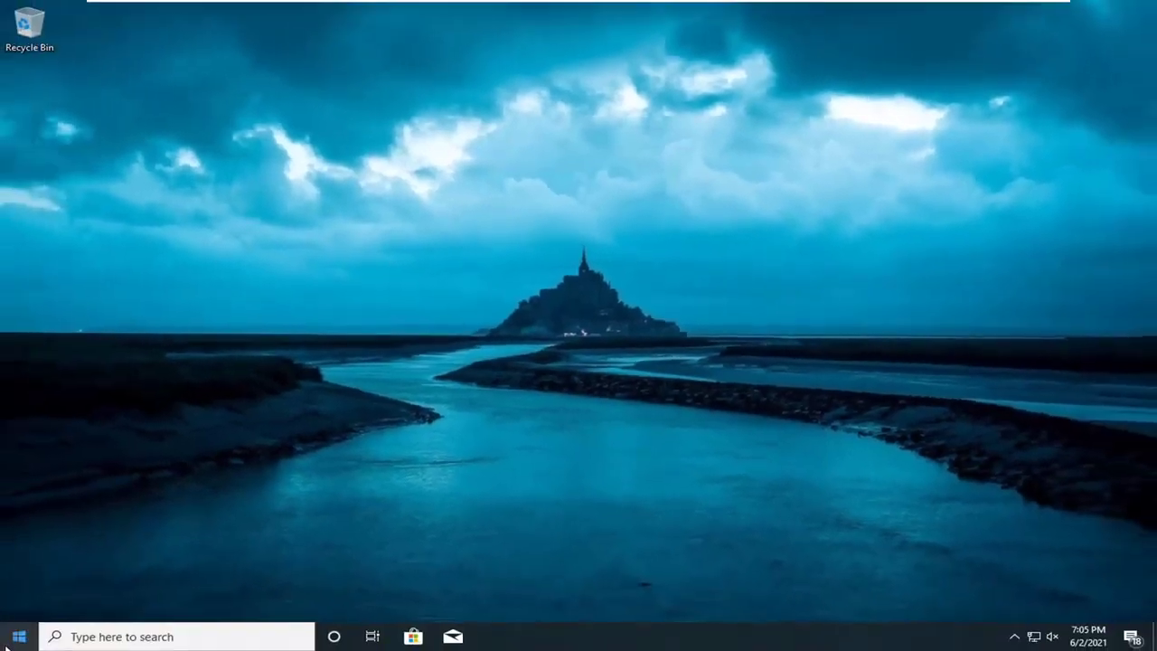
Step: Find Windows PowerShell via a 'windows power' Start search and run it as administrator, approving UAC
{"action": "left_click", "coordinate": [13, 639]}
{"action": "type", "text": "w"}
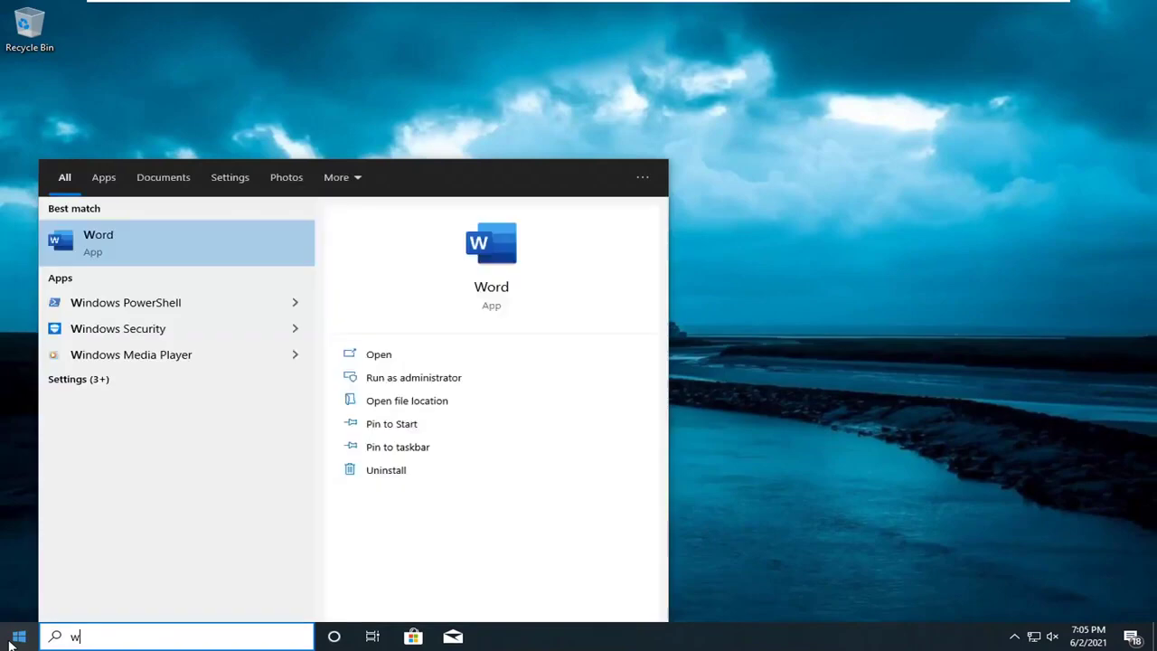
{"action": "type", "text": "indows power"}
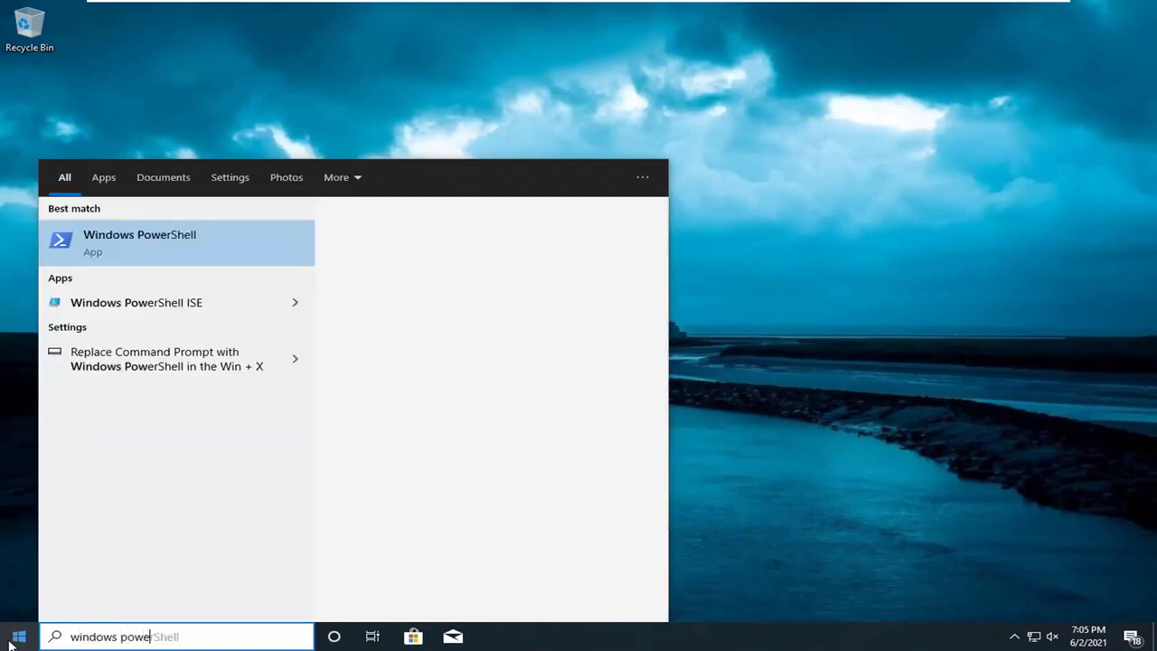
{"action": "right_click", "coordinate": [156, 247]}
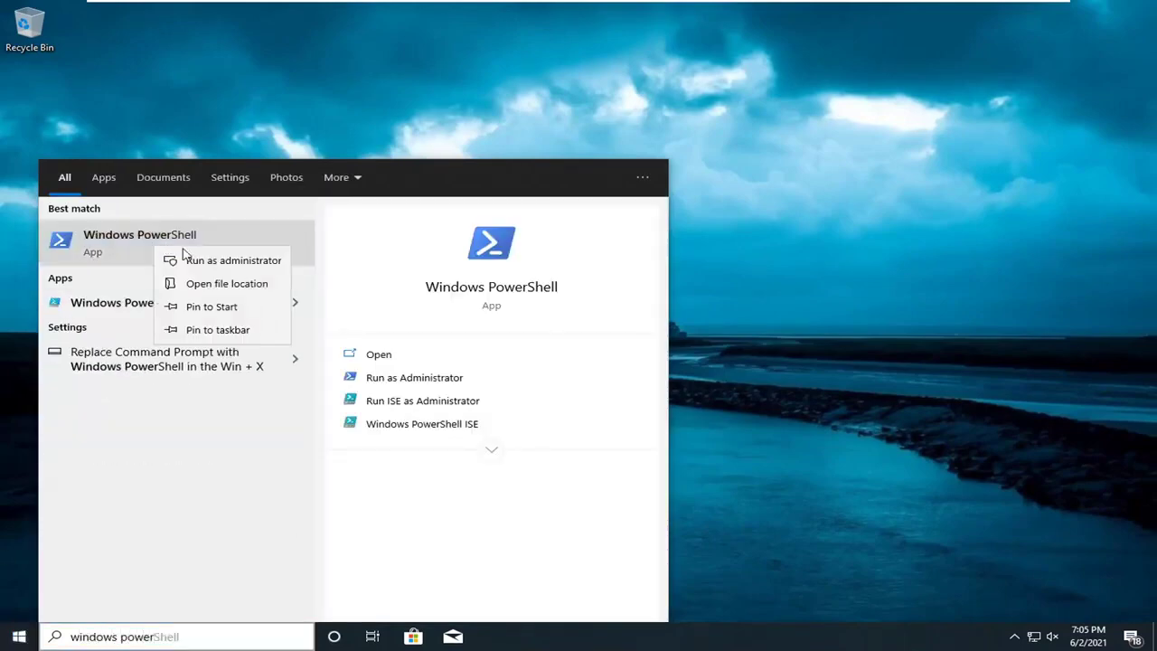
{"action": "left_click", "coordinate": [226, 262]}
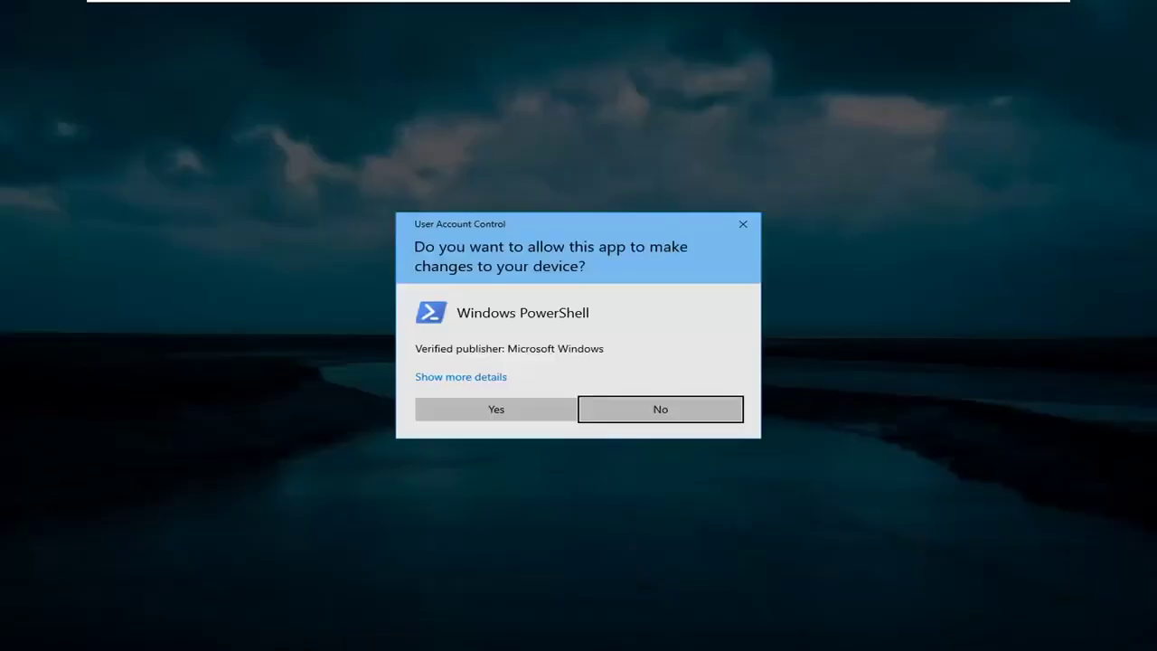
{"action": "left_click", "coordinate": [478, 416]}
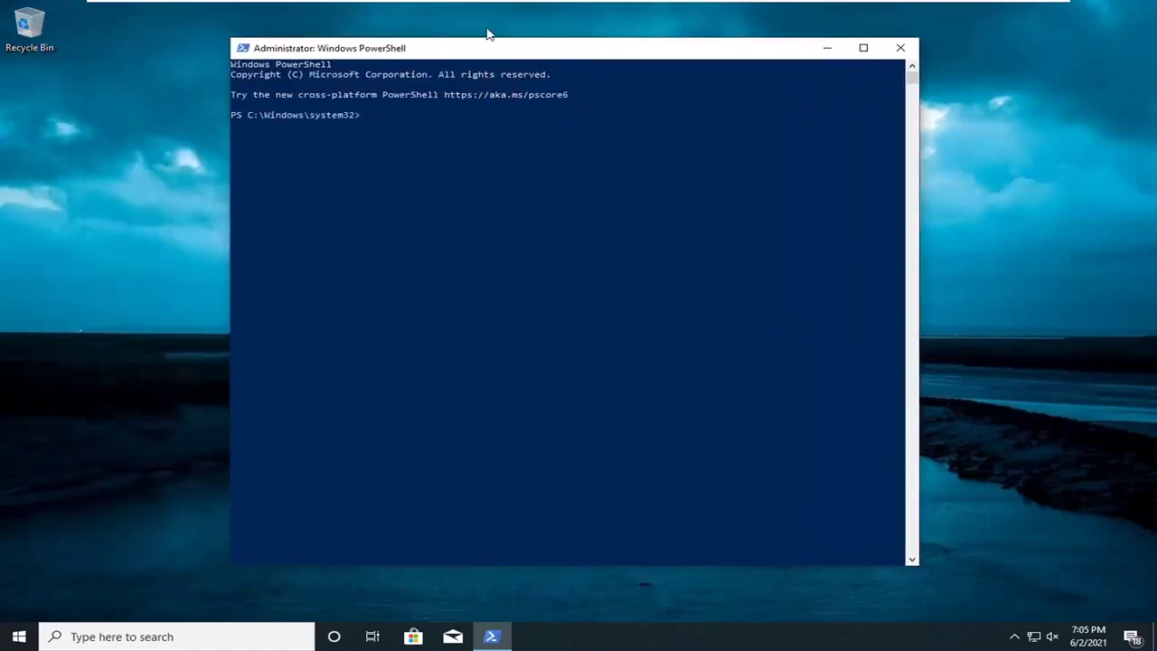
Step: Paste and run the Add-AppxPackage Photos re-register command, then close the PowerShell window
{"action": "right_click", "coordinate": [569, 51]}
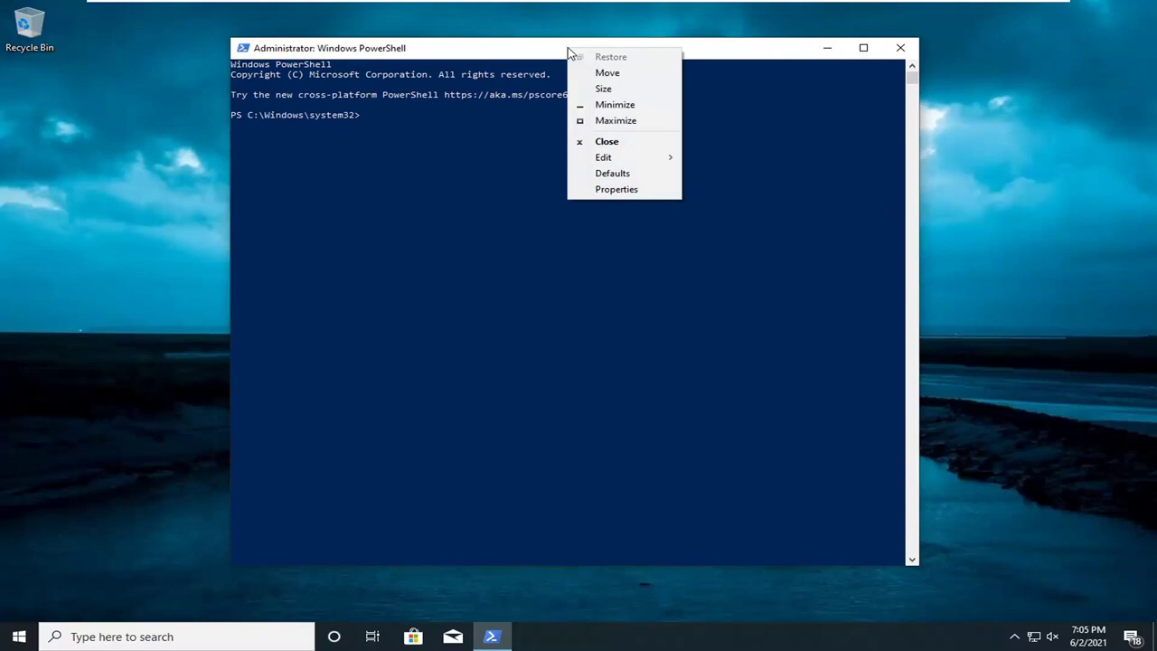
{"action": "mouse_move", "coordinate": [602, 157]}
{"action": "left_click", "coordinate": [723, 186]}
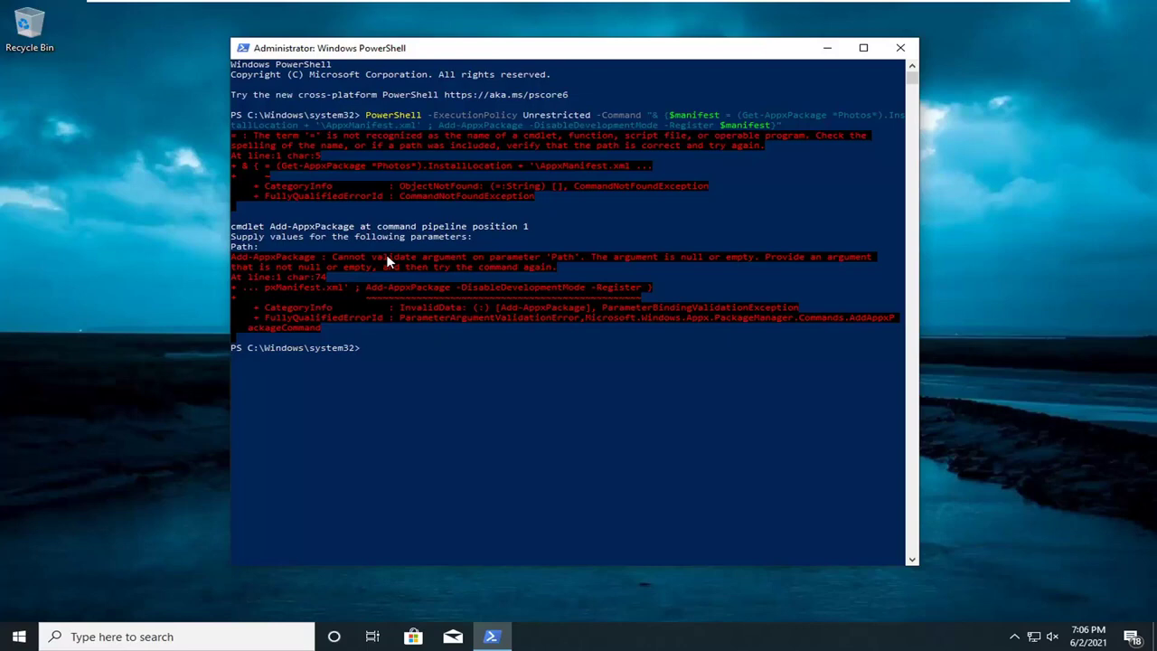
{"action": "left_click", "coordinate": [901, 48]}
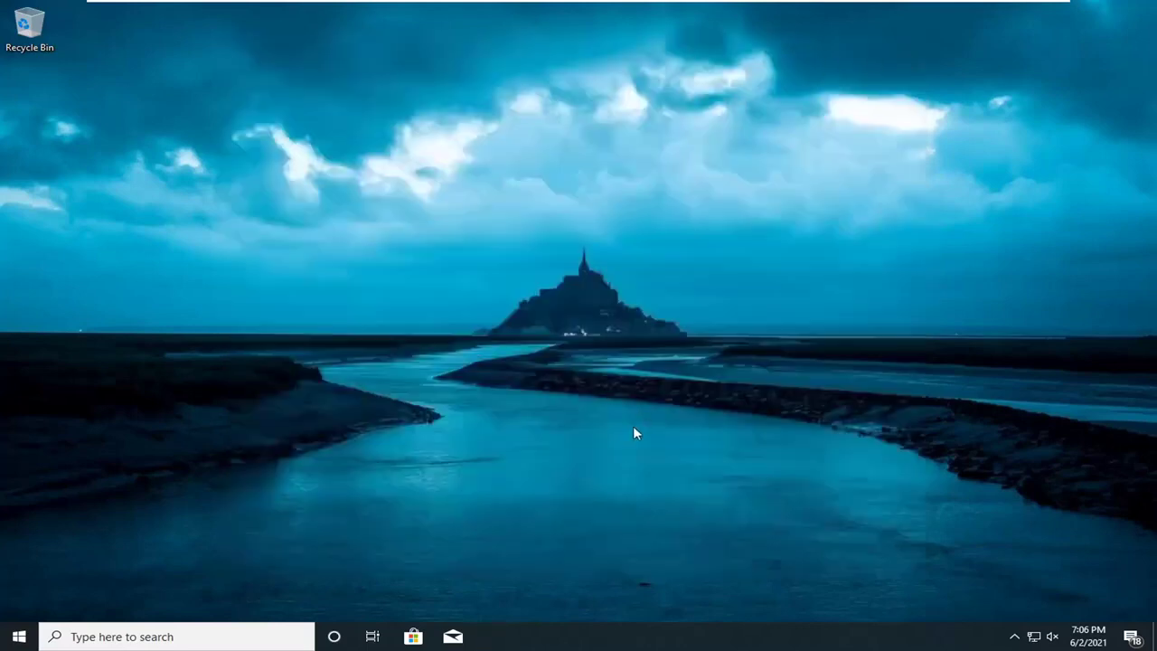